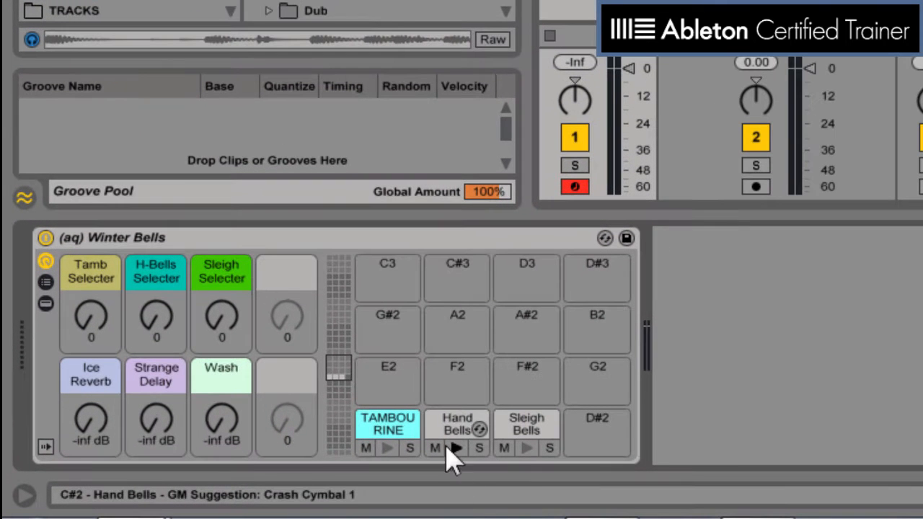
Audition the Hand Bells, Sleigh Bells and Tambourine pads of the Winter Bells drum rack.
left_click(454, 431)
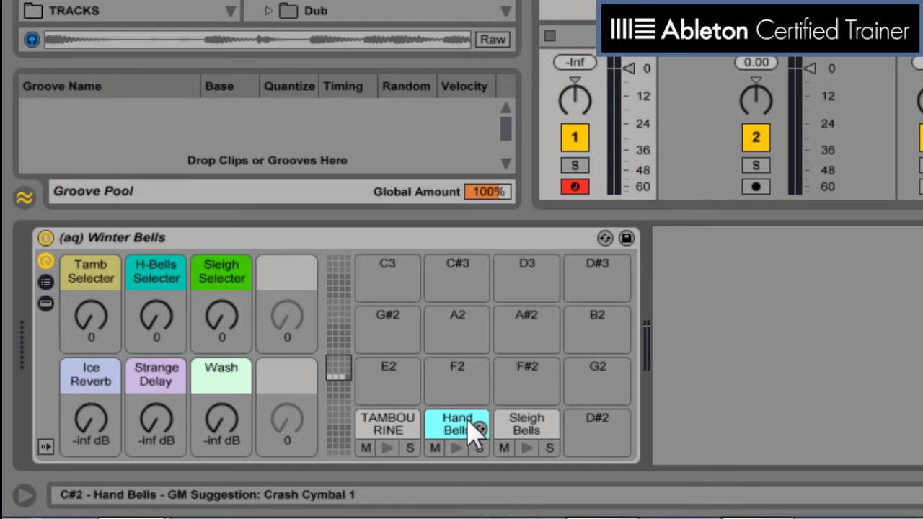
left_click(425, 238)
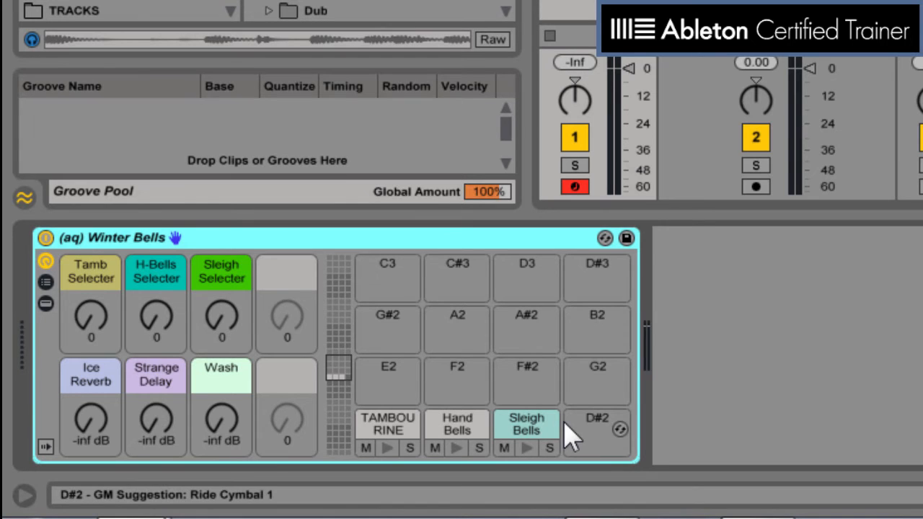
left_click(387, 449)
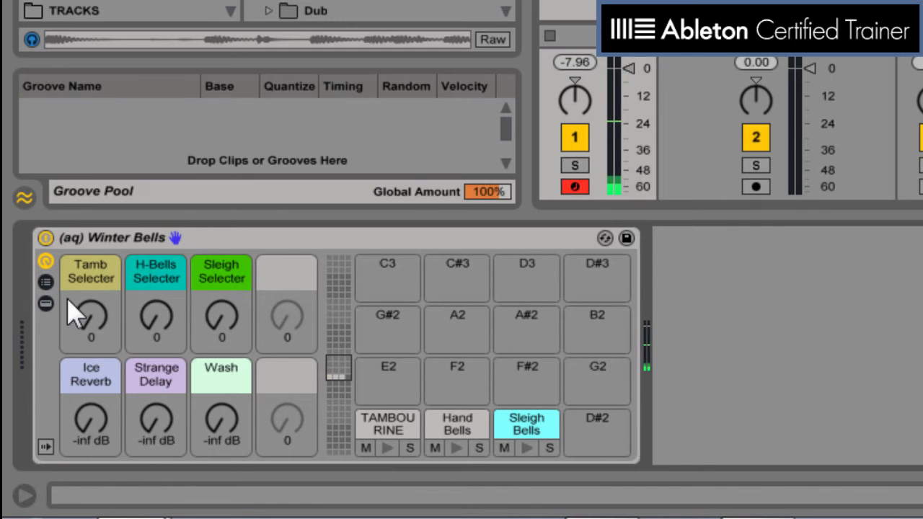
Set the rack's Tamb Selector macro to 44, H-Bells Selector to 96 and Sleigh Selector to 38.
mouse_move(85, 325)
left_mouse_down()
mouse_move(84, 284)
mouse_move(84, 311)
left_mouse_up()
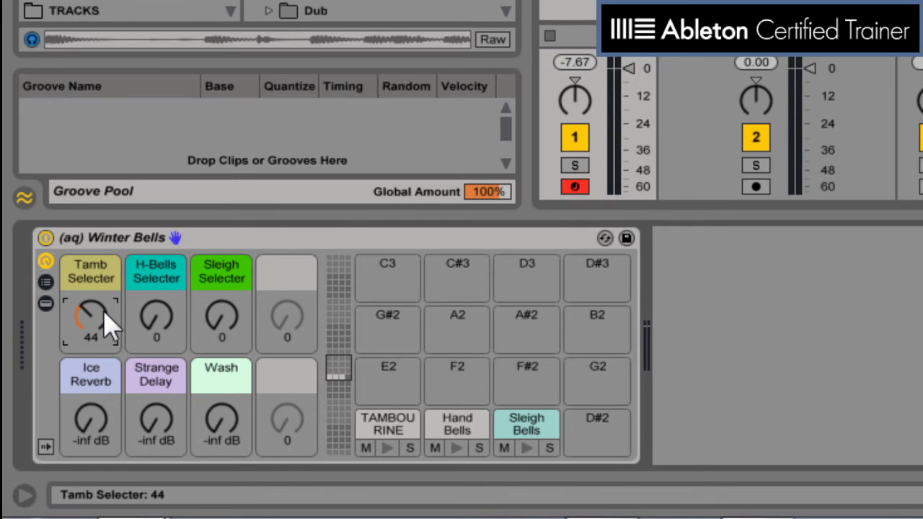
mouse_move(158, 321)
left_mouse_down()
mouse_move(161, 301)
mouse_move(160, 322)
left_mouse_up()
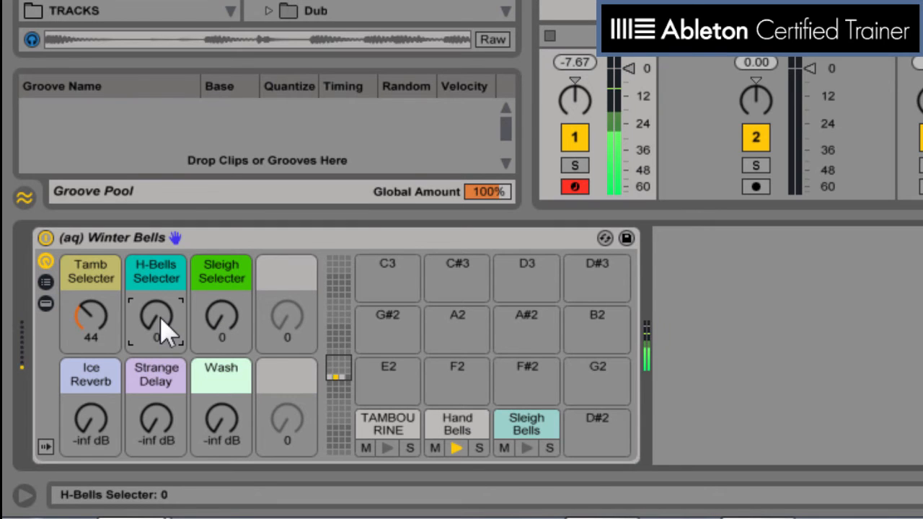
left_click_drag(161, 322, 161, 282)
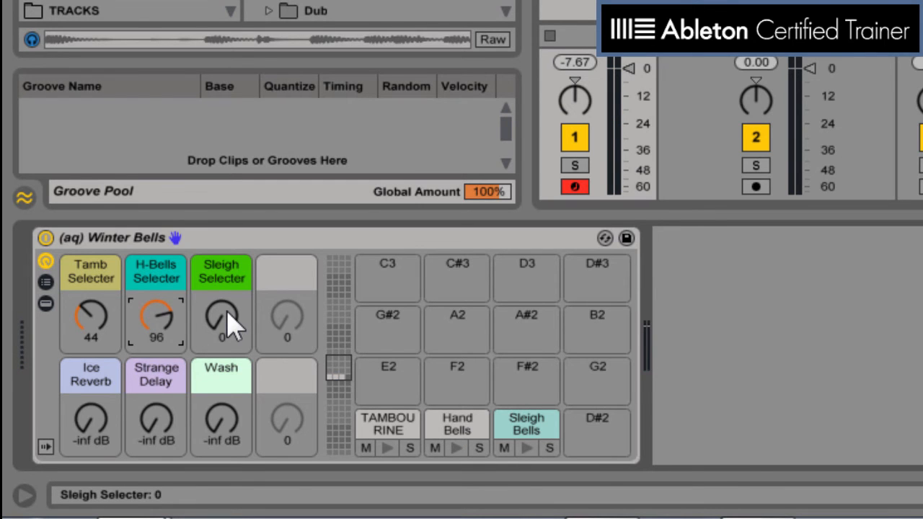
mouse_move(231, 319)
left_mouse_down()
mouse_move(230, 267)
mouse_move(230, 307)
left_mouse_up()
mouse_move(222, 316)
left_mouse_down()
mouse_move(222, 288)
mouse_move(222, 312)
left_mouse_up()
Show the rack's chains and examine the chain select zones of the nested TAMBOURINE rack.
left_click(45, 281)
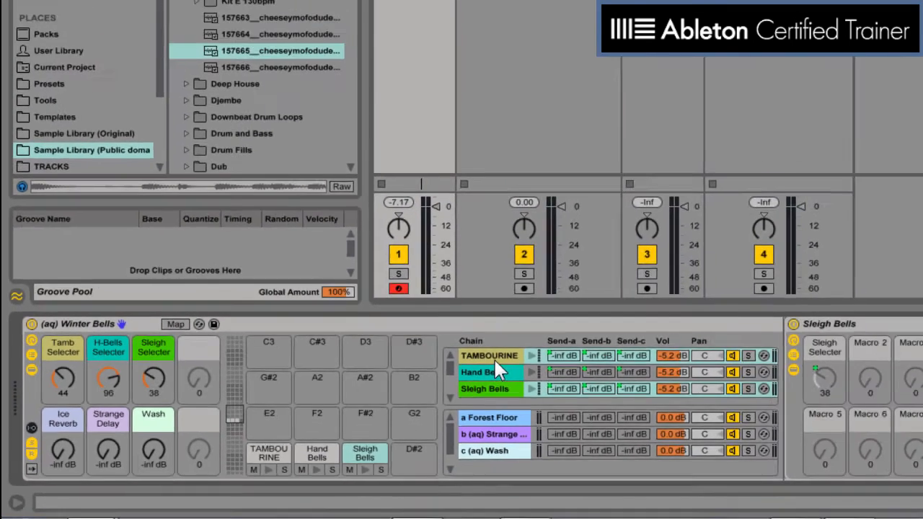
left_click(674, 297)
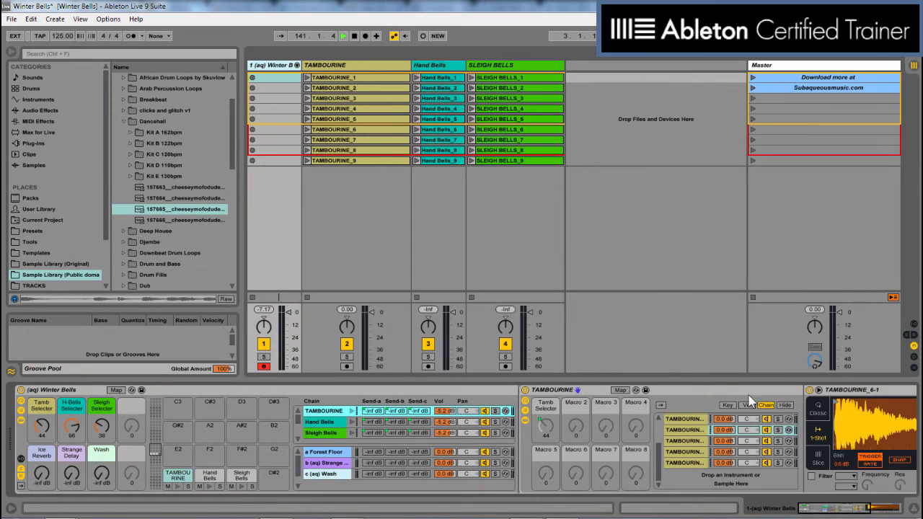
left_click(564, 390)
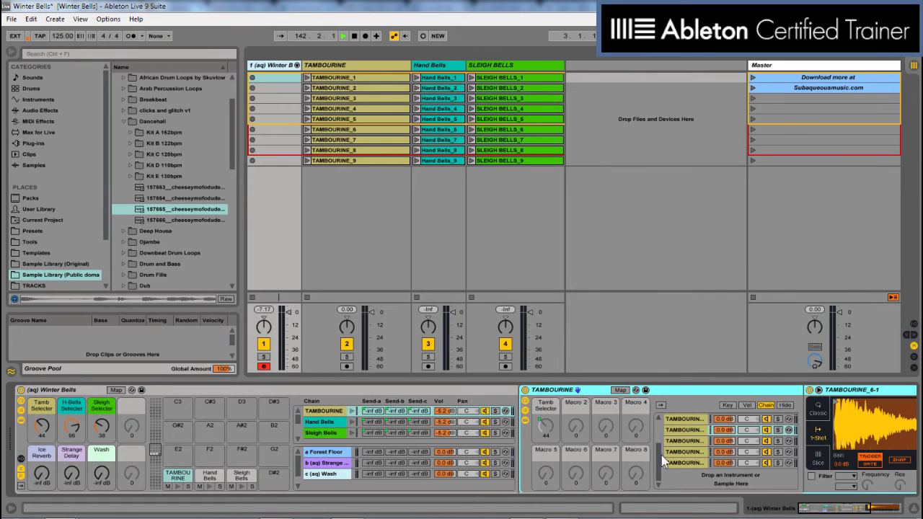
left_click_drag(657, 448, 664, 422)
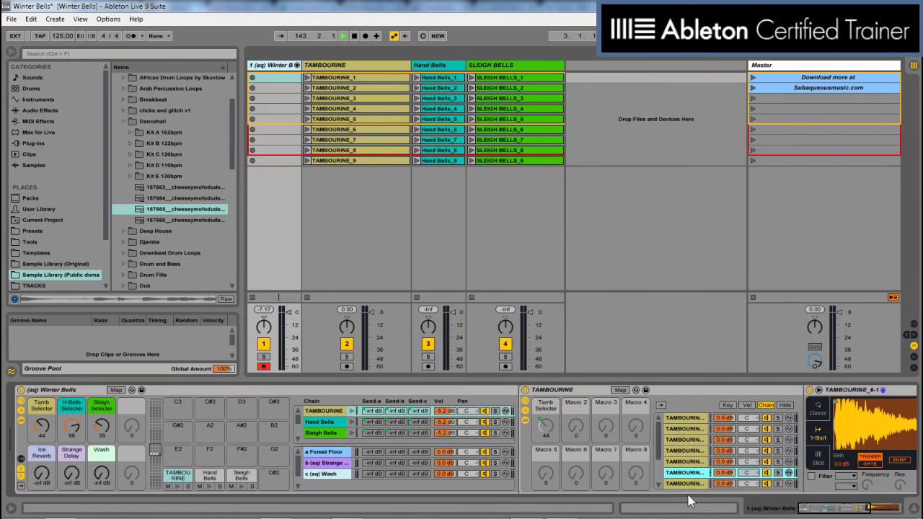
left_click(767, 406)
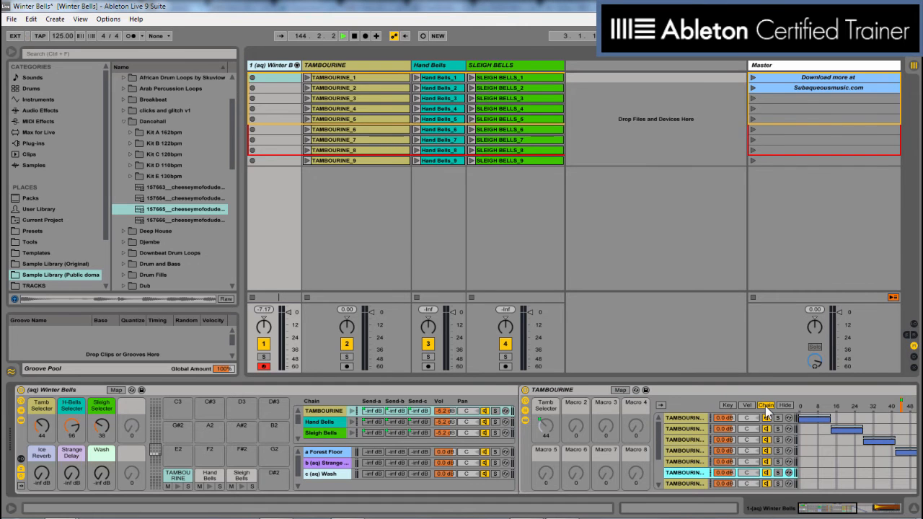
left_click_drag(840, 509, 864, 510)
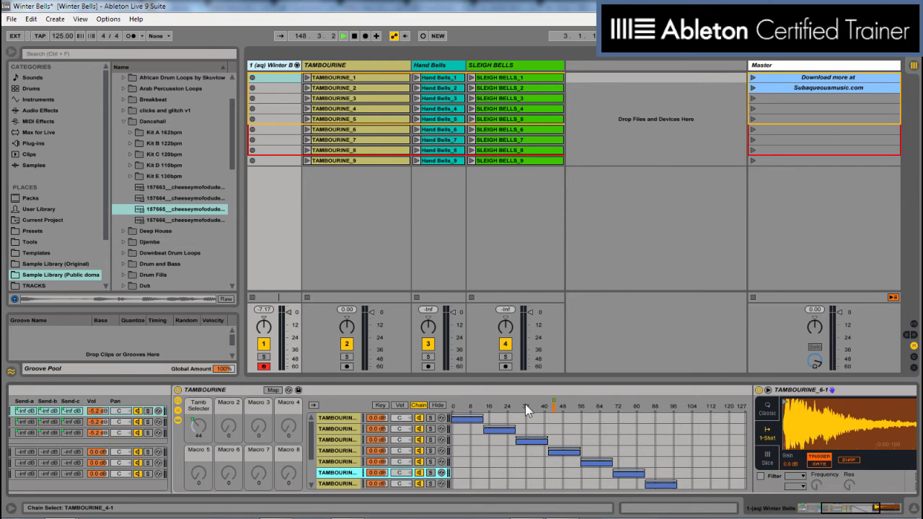
left_click_drag(868, 506, 837, 506)
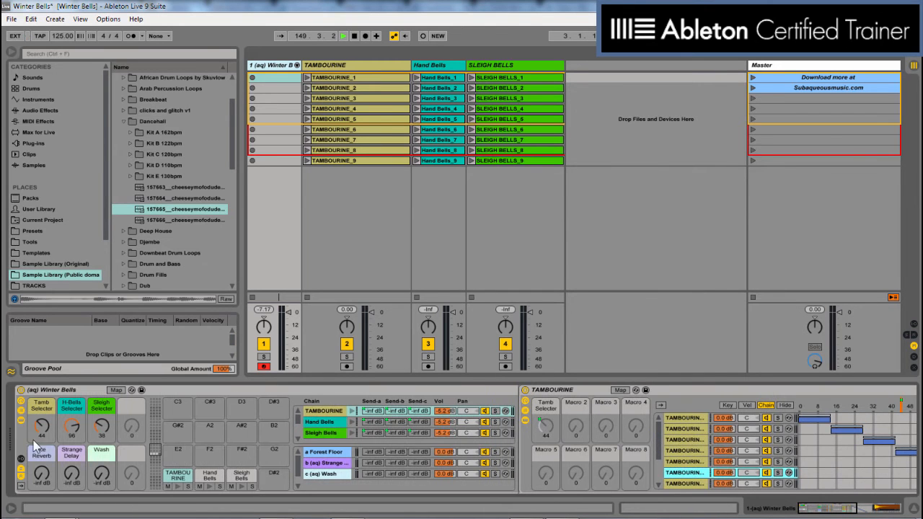
Set the Tamb Selector macro to 0 and select the first tambourine chain to show its TAMBOURINE_1-1 sample.
left_click_drag(48, 431, 48, 454)
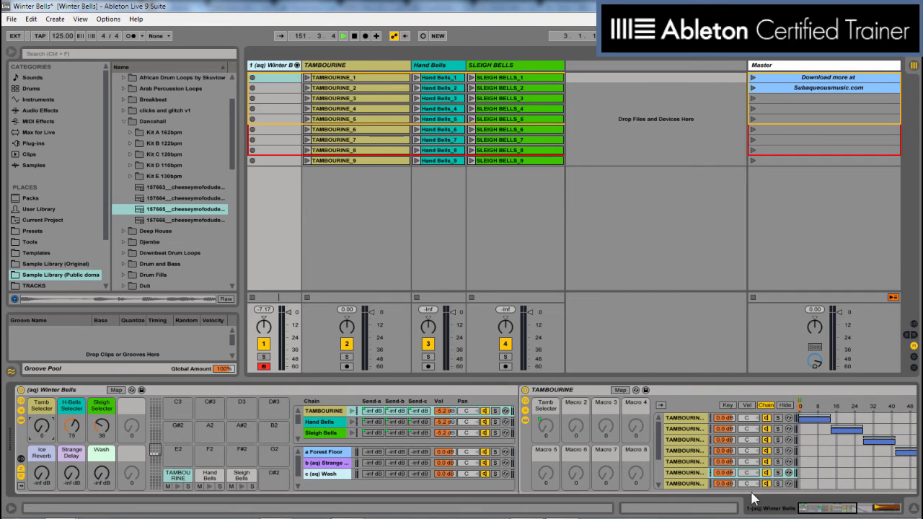
left_click_drag(816, 512, 844, 512)
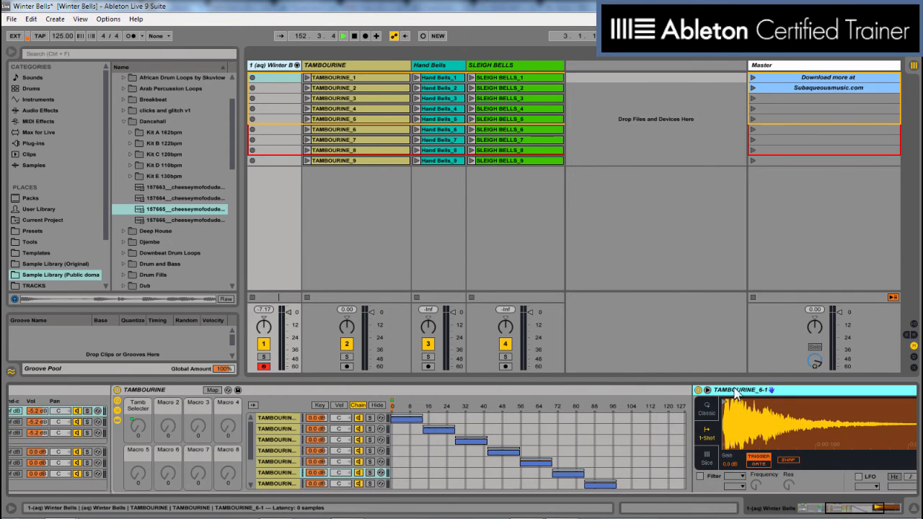
left_click(269, 418)
left_click(816, 392)
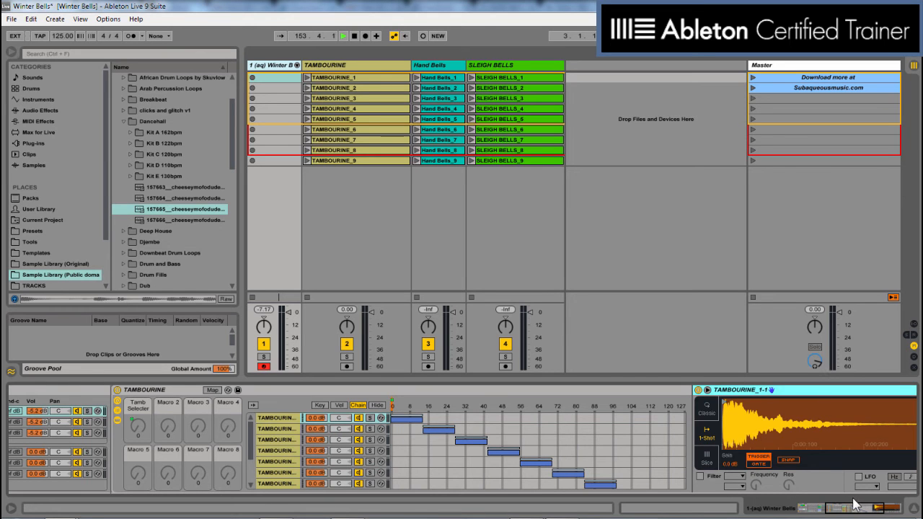
Look over the TAMBOURINE_1-1 sampler settings and hide the chain lists of the TAMBOURINE and Winter Bells racks.
left_click_drag(854, 512, 731, 513)
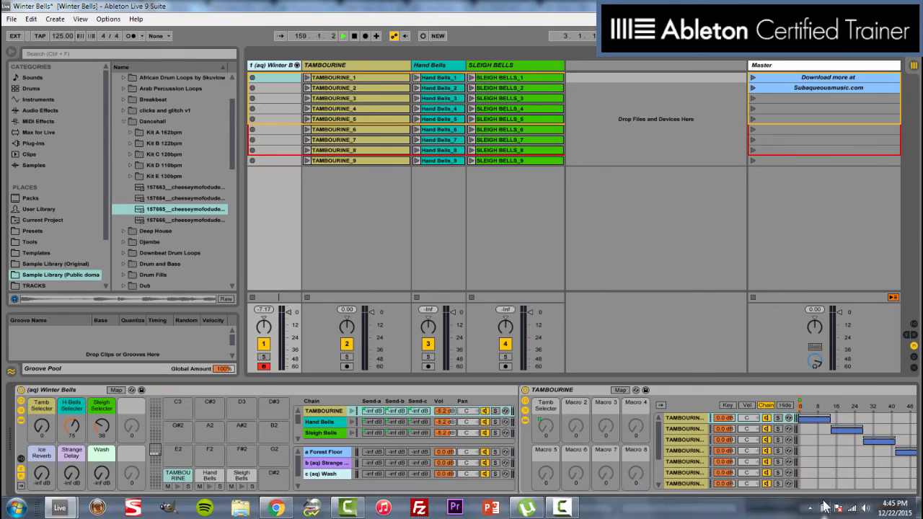
left_click_drag(815, 509, 865, 511)
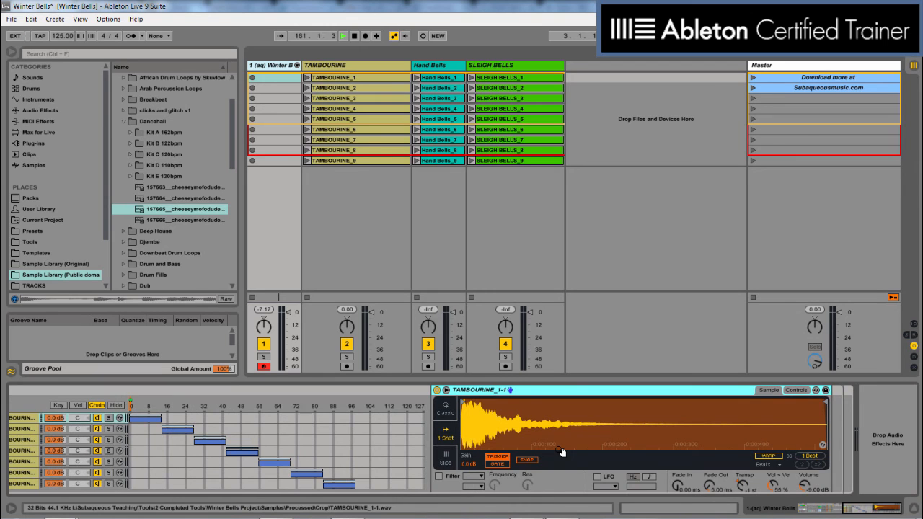
left_click_drag(865, 509, 820, 510)
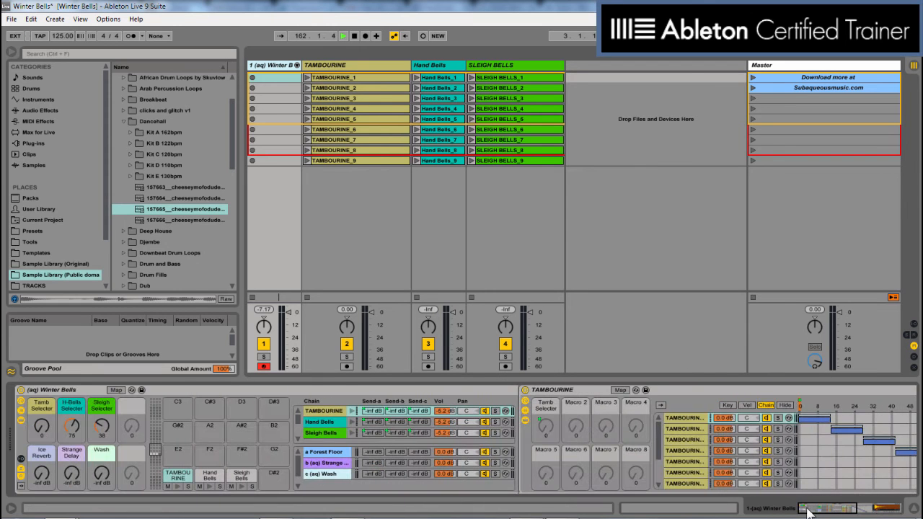
left_click(524, 411)
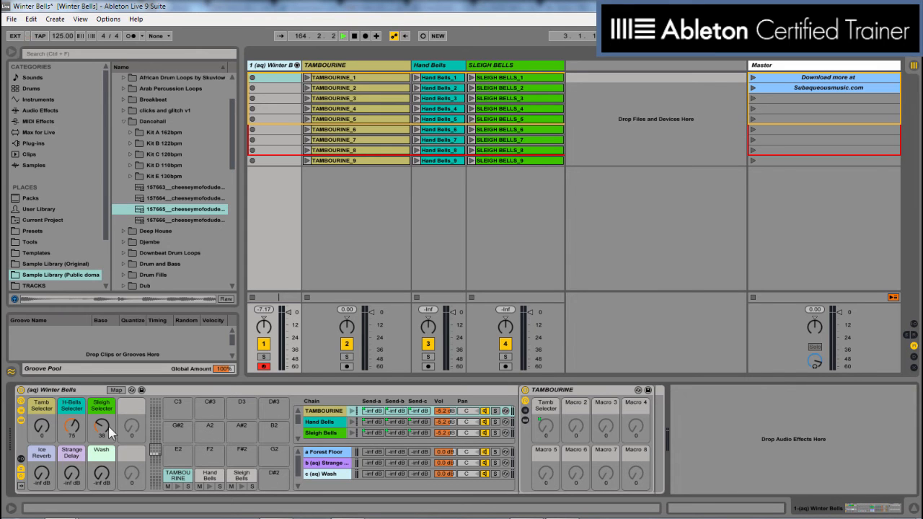
left_click(20, 410)
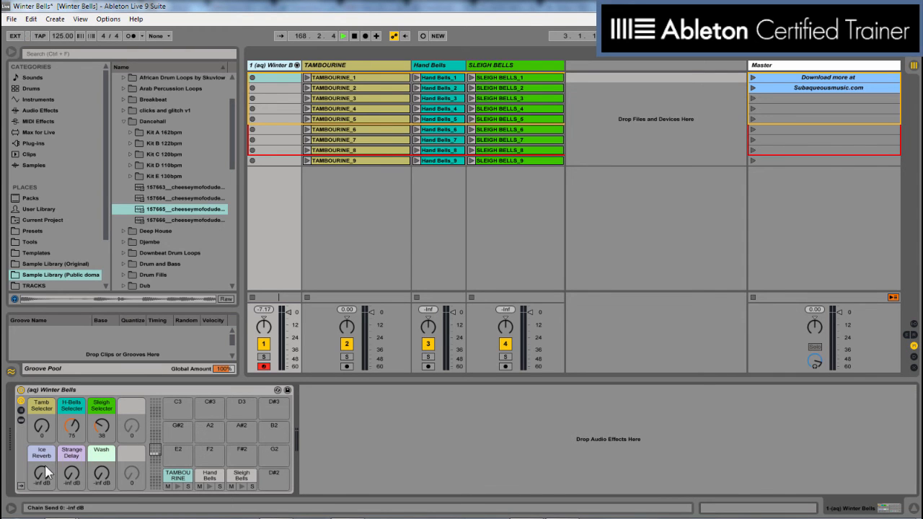
Try out the Ice Reverb, Strange Delay and Wash macros in turn, raising Strange Delay and Wash to 0.0 dB.
left_click_drag(41, 473, 42, 440)
left_click_drag(42, 473, 42, 515)
left_click_drag(72, 474, 72, 446)
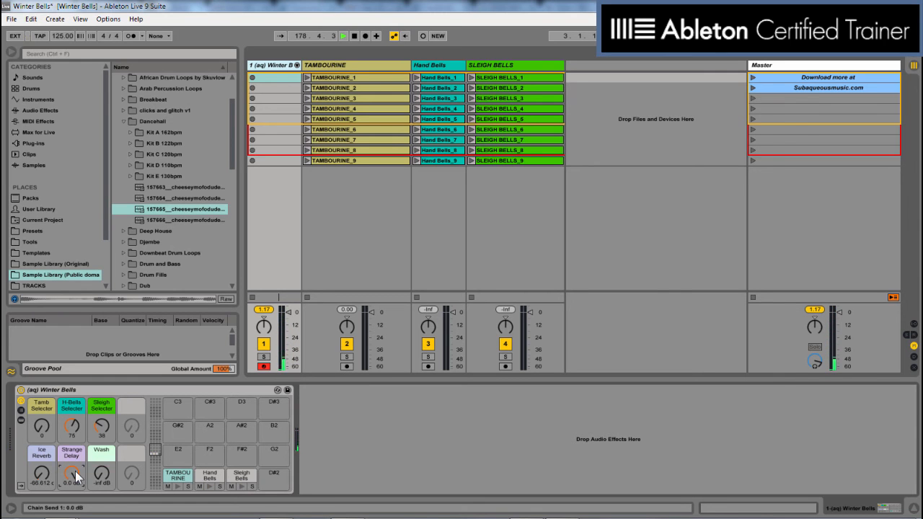
left_click_drag(75, 471, 103, 439)
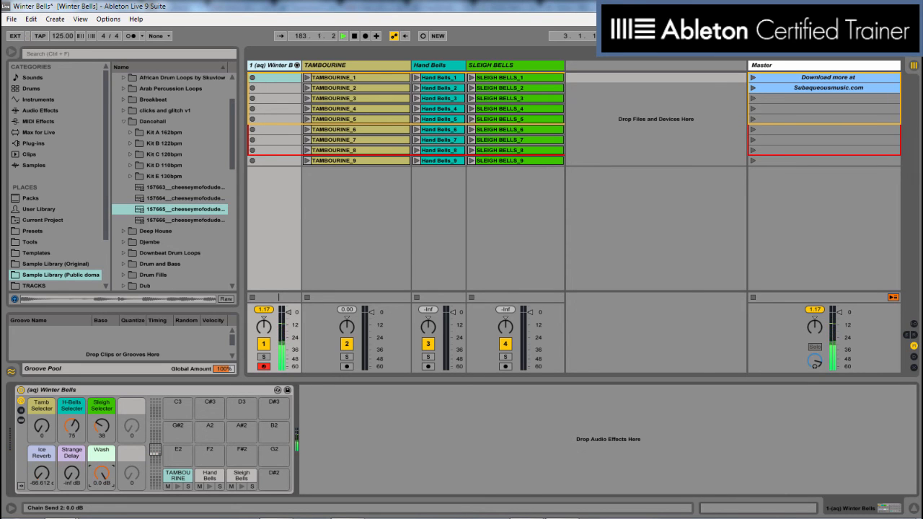
Set the macros Wash to -30.263 dB, Ice Reverb to 0.0 dB, Strange Delay to -22.046 dB and H-Bells Selector to 21.
left_click_drag(102, 474, 102, 502)
left_click_drag(41, 475, 41, 418)
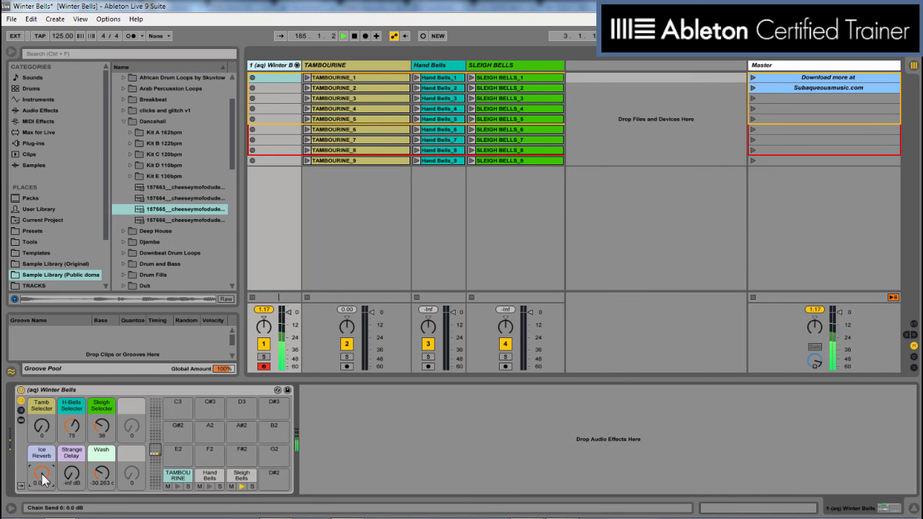
left_click_drag(74, 473, 74, 496)
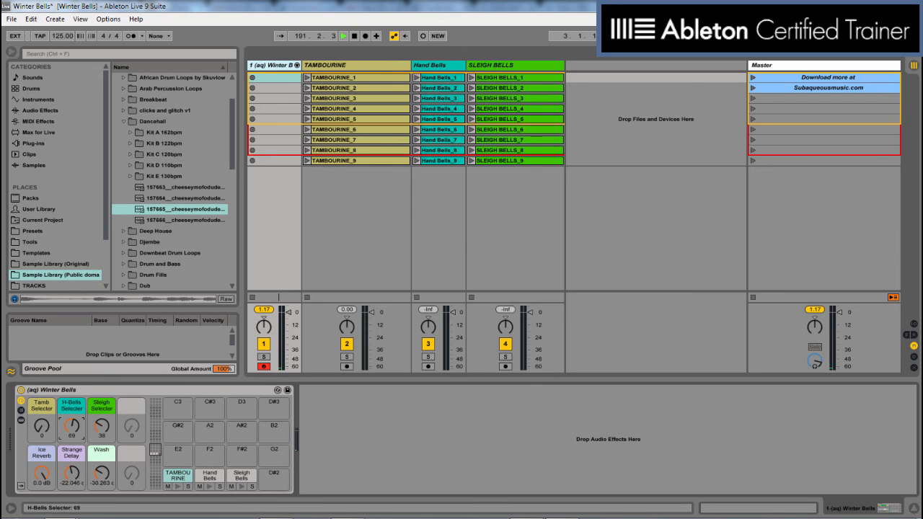
mouse_move(72, 425)
left_mouse_down()
mouse_move(71, 389)
mouse_move(72, 429)
left_mouse_up()
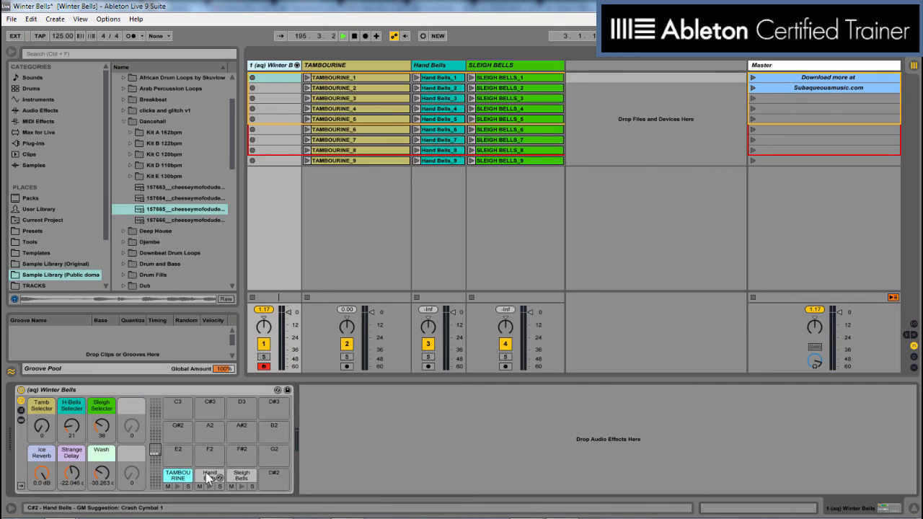
Inspect the sample waveforms of clips TAMBOURINE_1 through TAMBOURINE_7 and return to the Winter Bells rack's track.
left_click(342, 84)
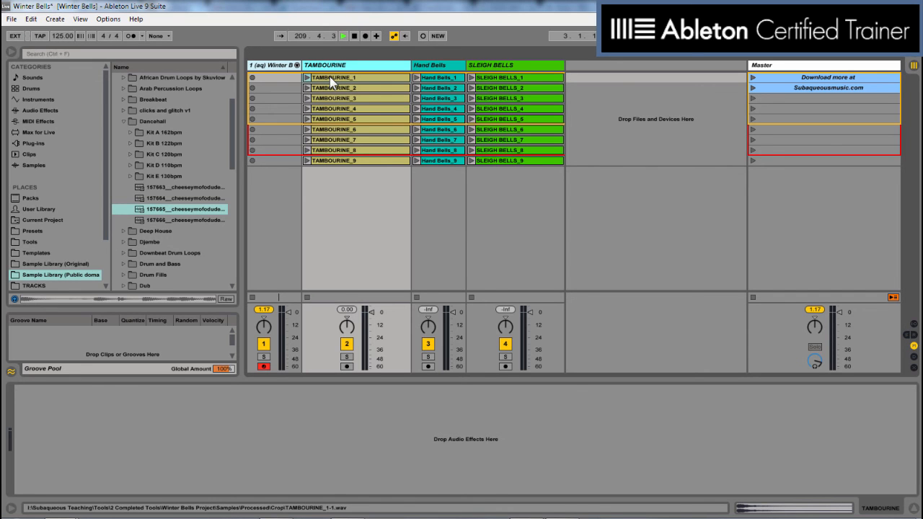
left_click(332, 81)
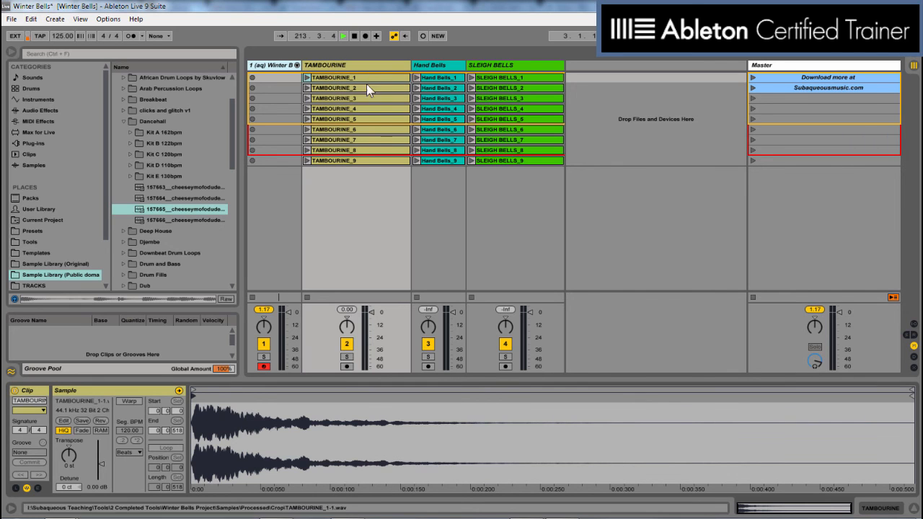
key("Down")
key("Down")
key("Down")
key("Down")
key("Down")
key("Down")
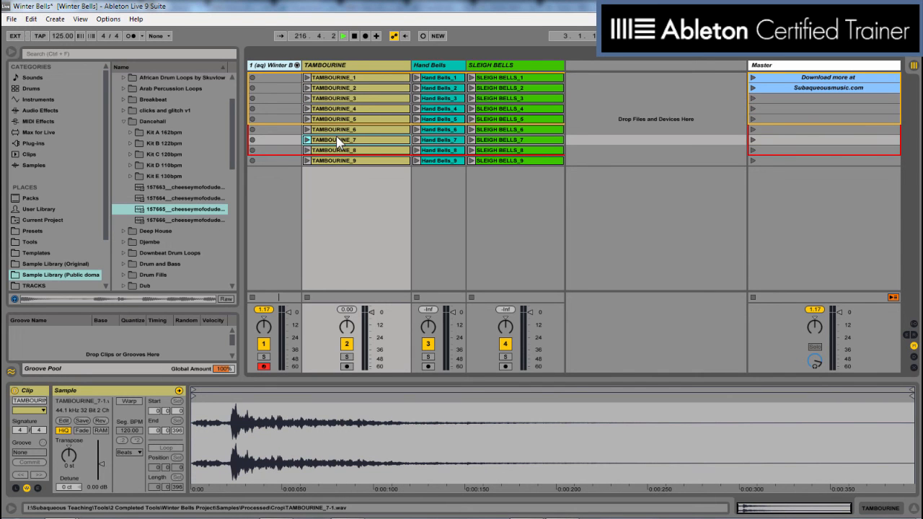
left_click(266, 68)
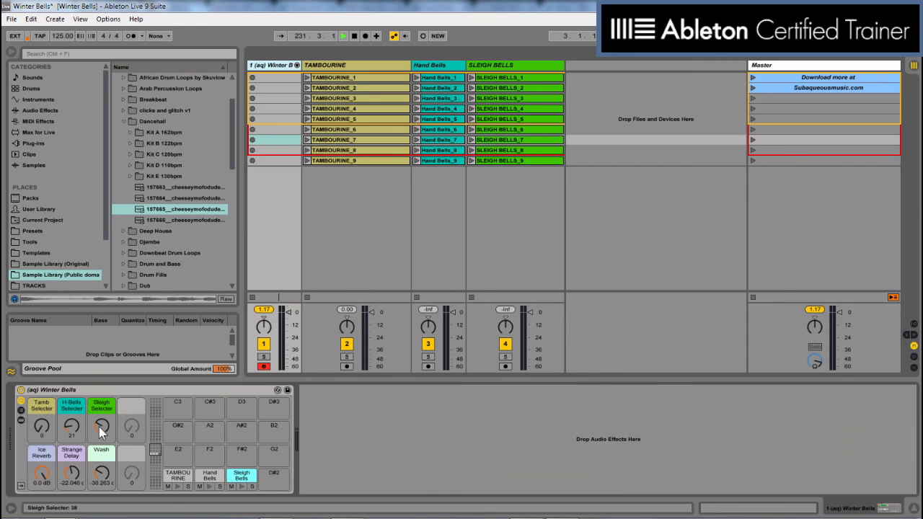